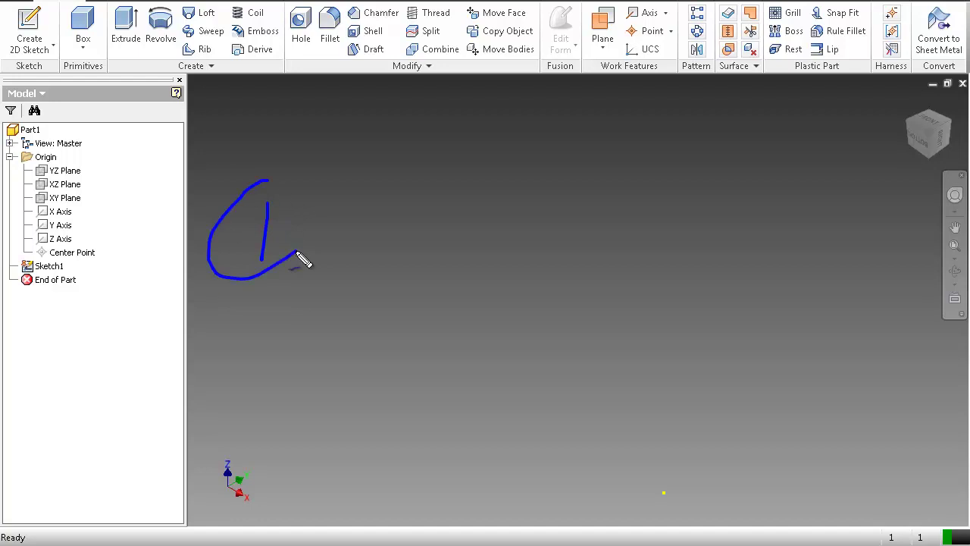
{"action": "mouse_move", "coordinate": [369, 181]}
{"action": "left_mouse_down"}
{"action": "mouse_move", "coordinate": [368, 236]}
{"action": "mouse_move", "coordinate": [432, 220]}
{"action": "mouse_move", "coordinate": [480, 256]}
{"action": "mouse_move", "coordinate": [506, 214]}
{"action": "left_mouse_up"}
{"action": "mouse_move", "coordinate": [597, 214]}
{"action": "left_mouse_down"}
{"action": "mouse_move", "coordinate": [599, 260]}
{"action": "mouse_move", "coordinate": [556, 266]}
{"action": "left_mouse_up"}
{"action": "mouse_move", "coordinate": [617, 198]}
{"action": "left_mouse_down"}
{"action": "mouse_move", "coordinate": [618, 258]}
{"action": "mouse_move", "coordinate": [660, 234]}
{"action": "mouse_move", "coordinate": [674, 240]}
{"action": "left_mouse_up"}
{"action": "mouse_move", "coordinate": [685, 201]}
{"action": "left_mouse_down"}
{"action": "mouse_move", "coordinate": [673, 242]}
{"action": "mouse_move", "coordinate": [699, 237]}
{"action": "mouse_move", "coordinate": [711, 264]}
{"action": "left_mouse_up"}
{"action": "mouse_move", "coordinate": [746, 210]}
{"action": "left_mouse_down"}
{"action": "mouse_move", "coordinate": [763, 248]}
{"action": "mouse_move", "coordinate": [788, 267]}
{"action": "left_mouse_up"}
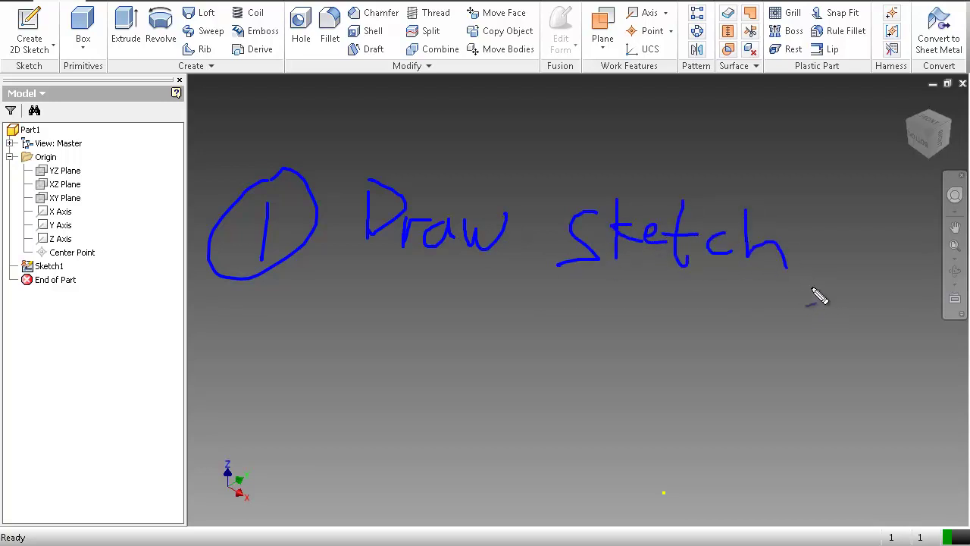
{"action": "key", "text": "Escape"}
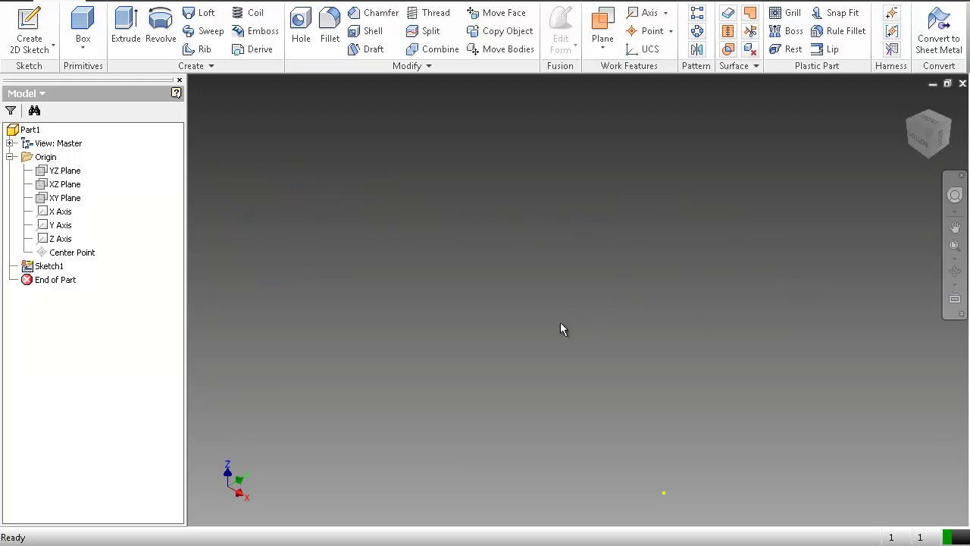
{"action": "mouse_move", "coordinate": [567, 370]}
{"action": "left_mouse_down"}
{"action": "mouse_move", "coordinate": [126, 127]}
{"action": "mouse_move", "coordinate": [59, 44]}
{"action": "mouse_move", "coordinate": [44, 116]}
{"action": "mouse_move", "coordinate": [67, 76]}
{"action": "mouse_move", "coordinate": [168, 52]}
{"action": "left_mouse_up"}
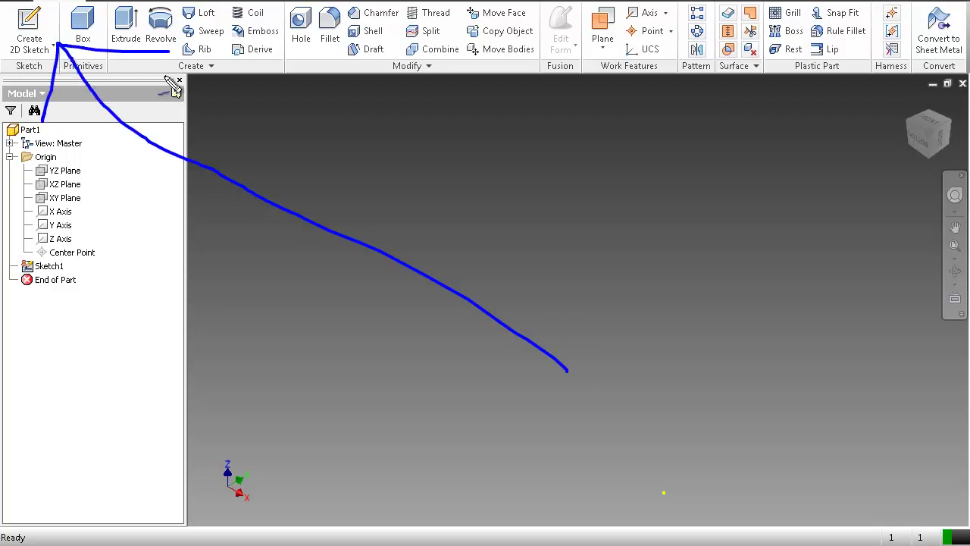
{"action": "key", "text": "Escape"}
Sketch a circle with a radius of about 6.1 mm centred on the origin of the XZ plane and finish the sketch.
{"action": "left_click", "coordinate": [28, 27]}
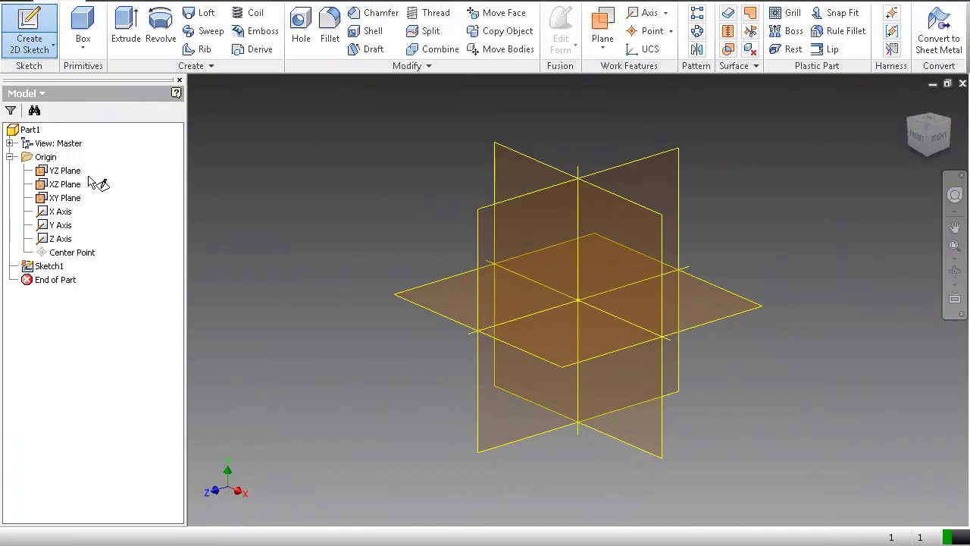
{"action": "left_click", "coordinate": [434, 296]}
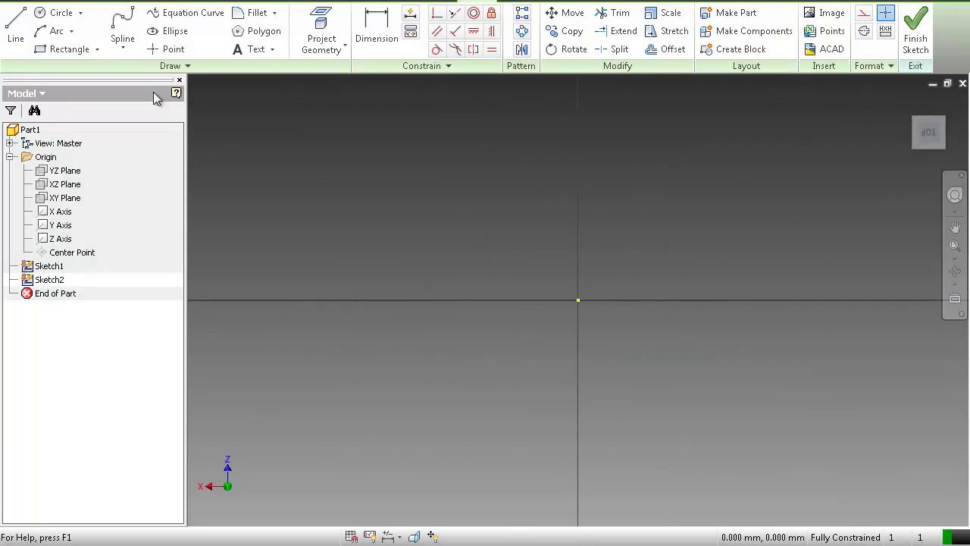
{"action": "left_click", "coordinate": [66, 13]}
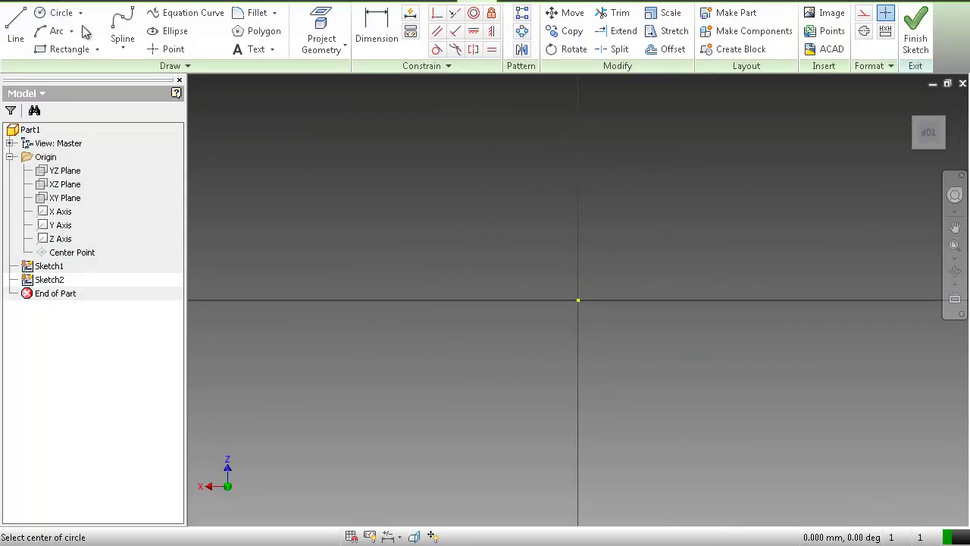
{"action": "left_click", "coordinate": [580, 299]}
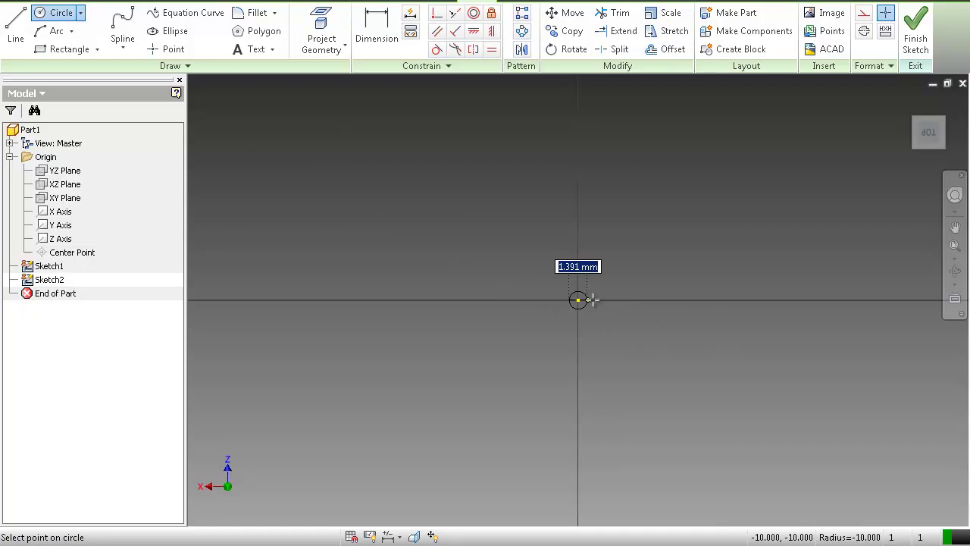
{"action": "left_click", "coordinate": [656, 319]}
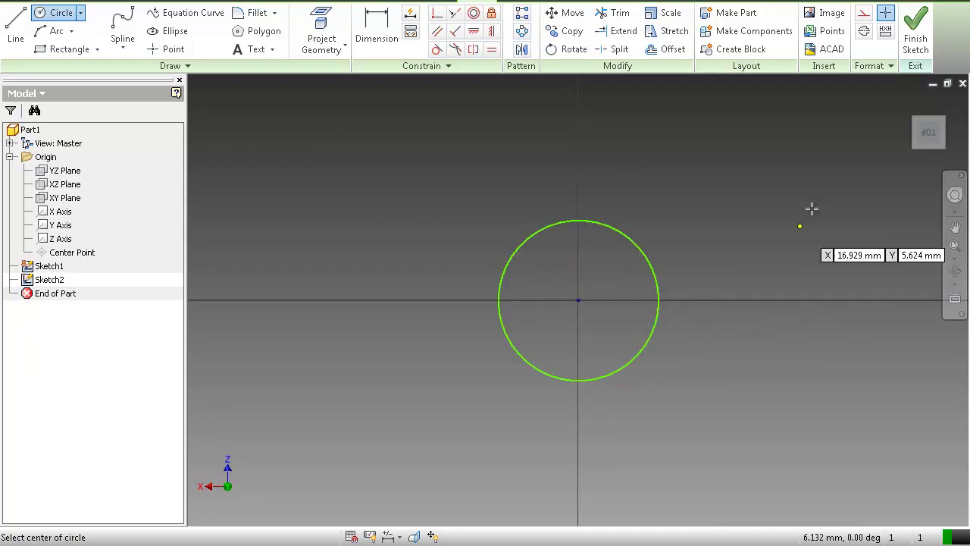
{"action": "left_click", "coordinate": [920, 34]}
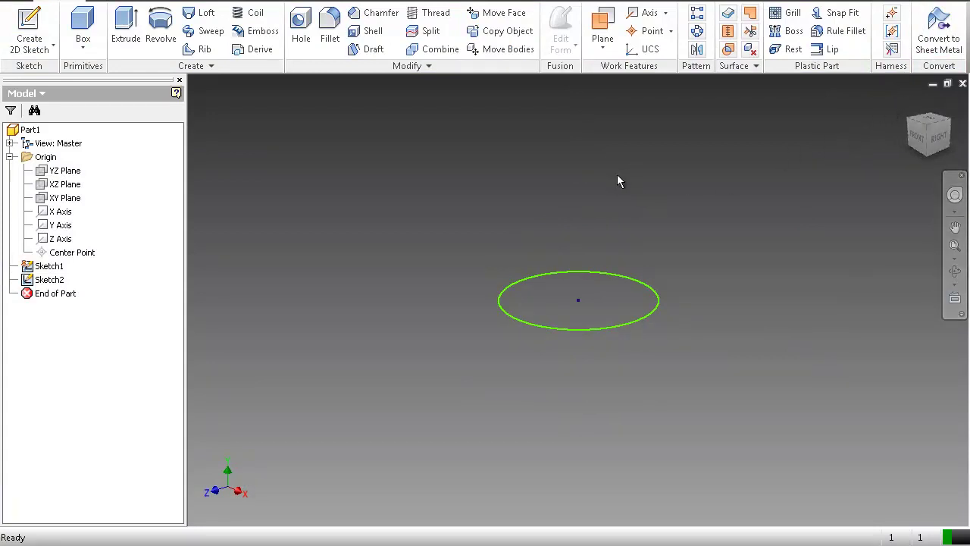
{"action": "mouse_move", "coordinate": [261, 171]}
{"action": "left_mouse_down"}
{"action": "mouse_move", "coordinate": [291, 167]}
{"action": "mouse_move", "coordinate": [270, 204]}
{"action": "mouse_move", "coordinate": [319, 204]}
{"action": "left_mouse_up"}
{"action": "mouse_move", "coordinate": [393, 161]}
{"action": "left_mouse_down"}
{"action": "mouse_move", "coordinate": [399, 196]}
{"action": "mouse_move", "coordinate": [442, 202]}
{"action": "mouse_move", "coordinate": [513, 182]}
{"action": "left_mouse_up"}
{"action": "mouse_move", "coordinate": [538, 147]}
{"action": "left_mouse_down"}
{"action": "mouse_move", "coordinate": [548, 196]}
{"action": "mouse_move", "coordinate": [555, 172]}
{"action": "mouse_move", "coordinate": [602, 230]}
{"action": "left_mouse_up"}
{"action": "mouse_move", "coordinate": [596, 171]}
{"action": "left_mouse_down"}
{"action": "mouse_move", "coordinate": [636, 164]}
{"action": "mouse_move", "coordinate": [693, 191]}
{"action": "mouse_move", "coordinate": [688, 180]}
{"action": "mouse_move", "coordinate": [703, 179]}
{"action": "mouse_move", "coordinate": [726, 206]}
{"action": "mouse_move", "coordinate": [750, 188]}
{"action": "mouse_move", "coordinate": [800, 206]}
{"action": "left_mouse_up"}
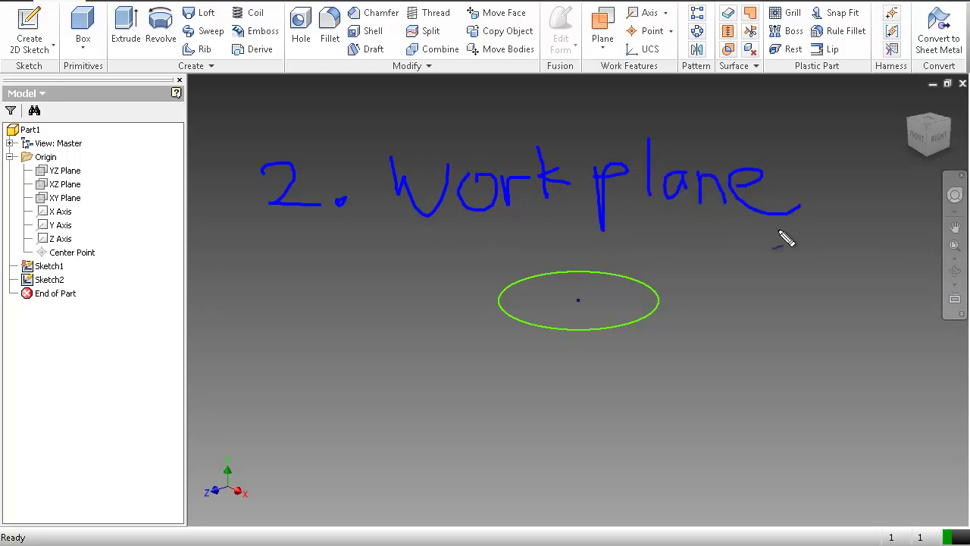
{"action": "key", "text": "Escape"}
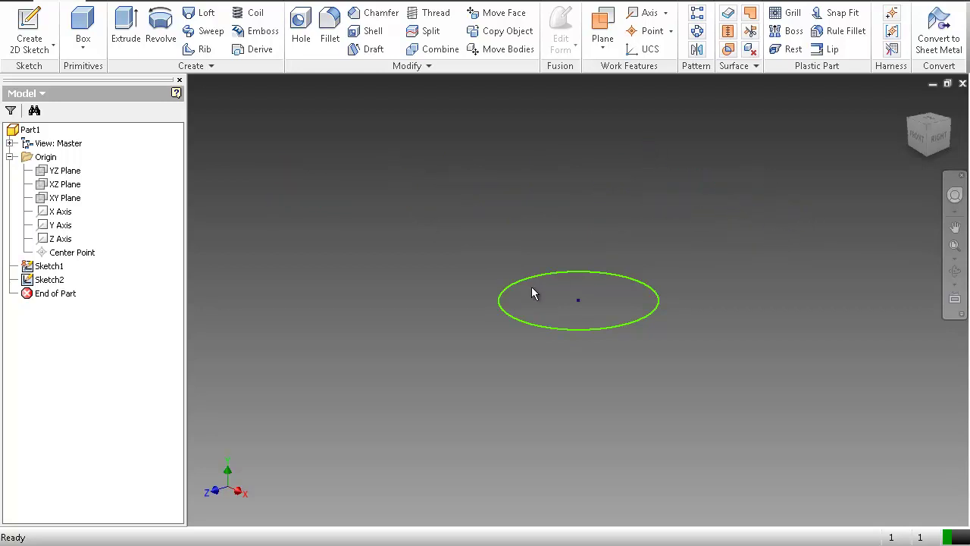
{"action": "mouse_move", "coordinate": [329, 332]}
{"action": "left_mouse_down"}
{"action": "mouse_move", "coordinate": [406, 281]}
{"action": "mouse_move", "coordinate": [548, 116]}
{"action": "mouse_move", "coordinate": [595, 34]}
{"action": "mouse_move", "coordinate": [530, 74]}
{"action": "left_mouse_up"}
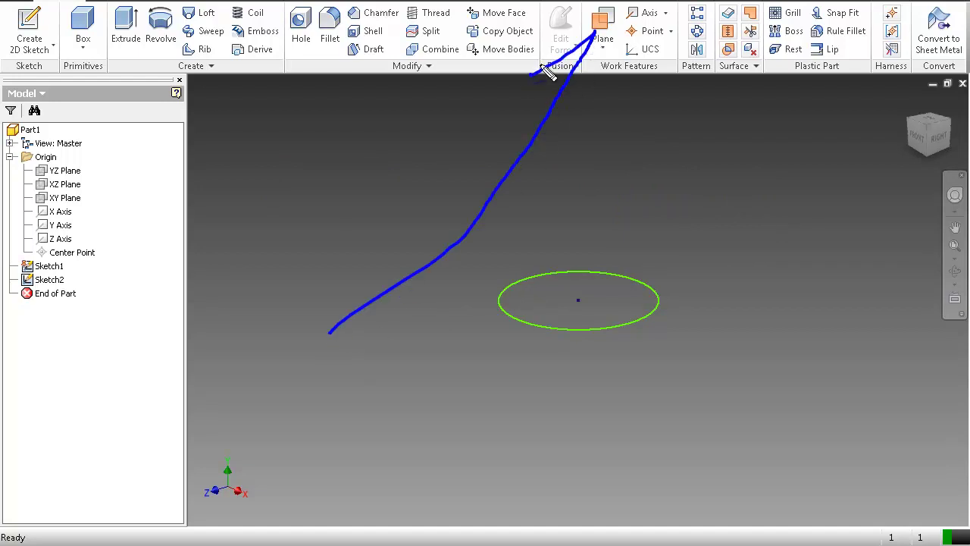
{"action": "left_click_drag", "start_coordinate": [596, 37], "coordinate": [608, 96]}
{"action": "key", "text": "Escape"}
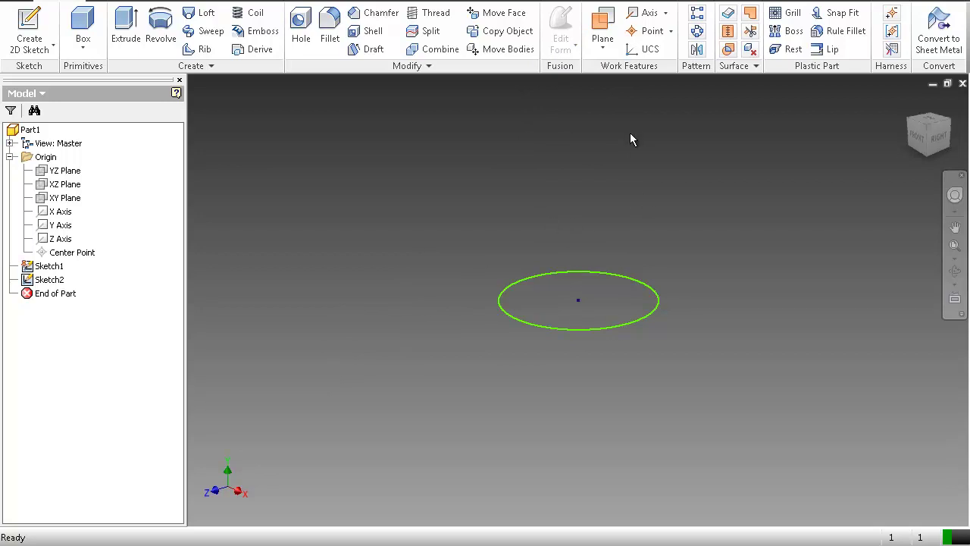
Create a work plane offset 10 mm upward from the XZ plane, above the circle.
{"action": "left_click", "coordinate": [954, 271]}
{"action": "left_click_drag", "start_coordinate": [608, 286], "coordinate": [594, 316]}
{"action": "key", "text": "Escape"}
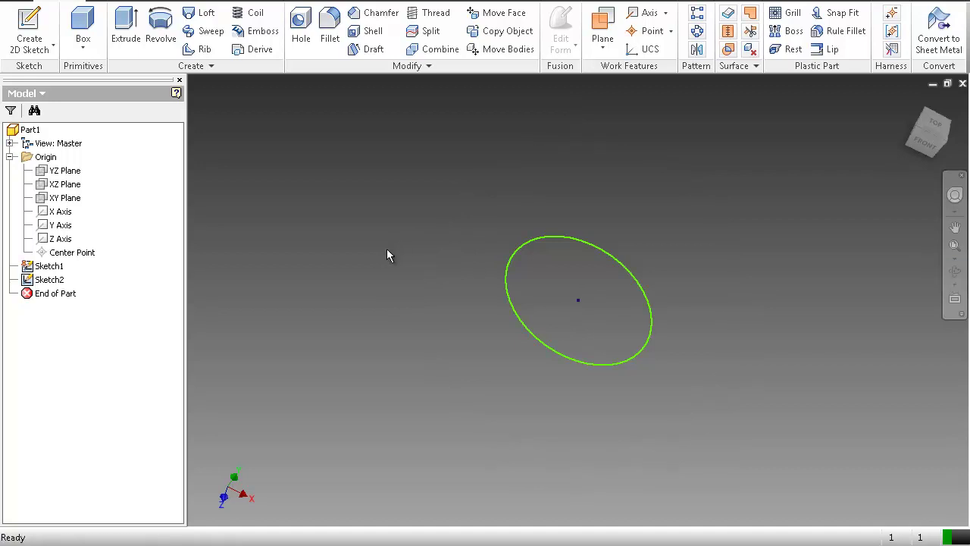
{"action": "left_click", "coordinate": [603, 29]}
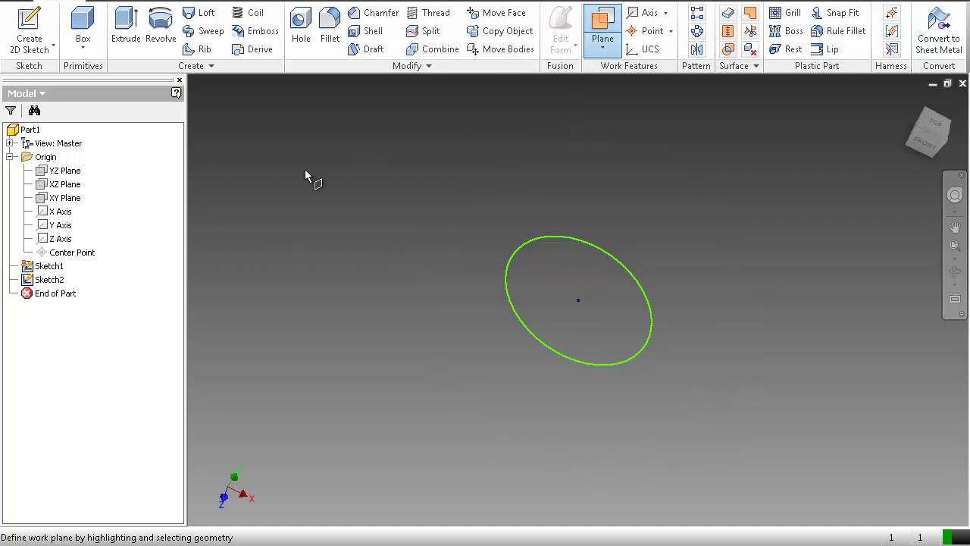
{"action": "left_click", "coordinate": [68, 185]}
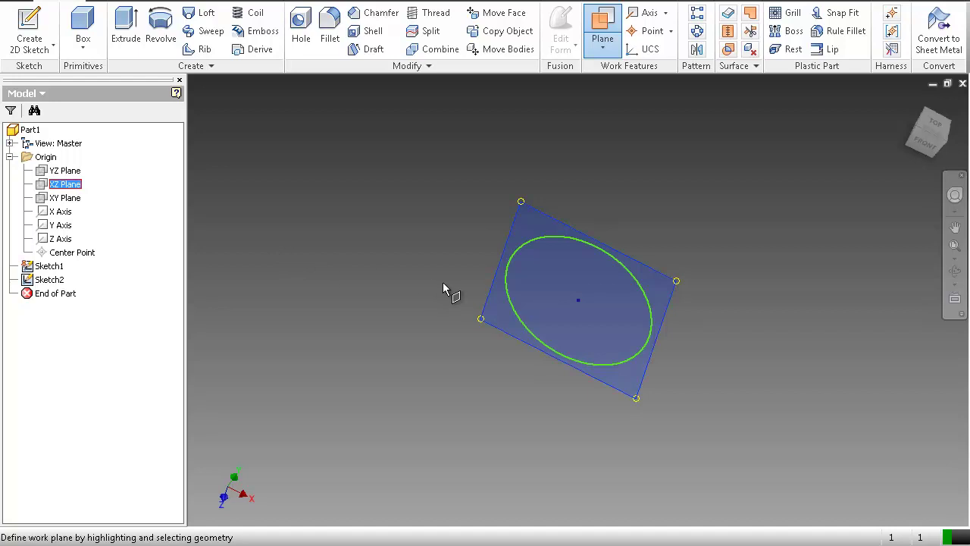
{"action": "left_click_drag", "start_coordinate": [490, 294], "coordinate": [566, 234]}
{"action": "type", "text": "10"}
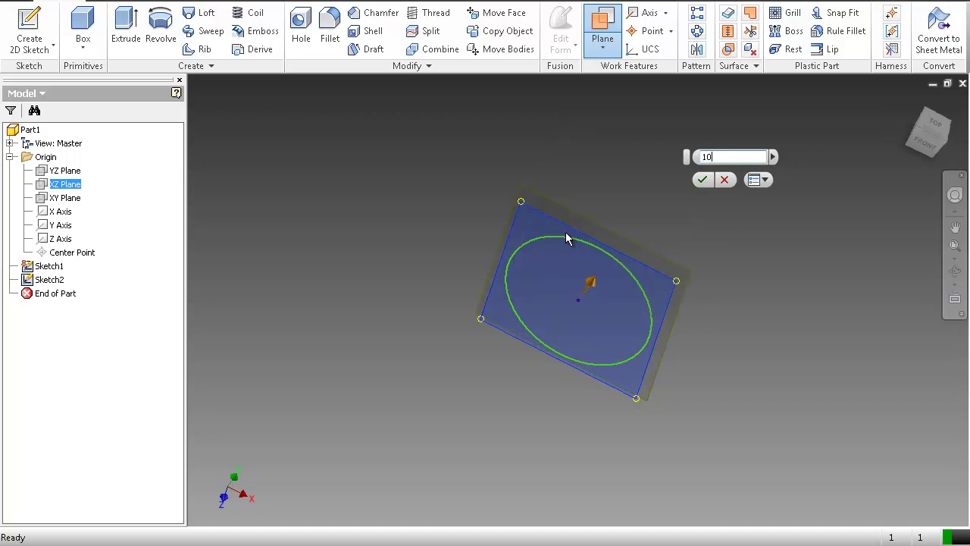
{"action": "left_click", "coordinate": [710, 180]}
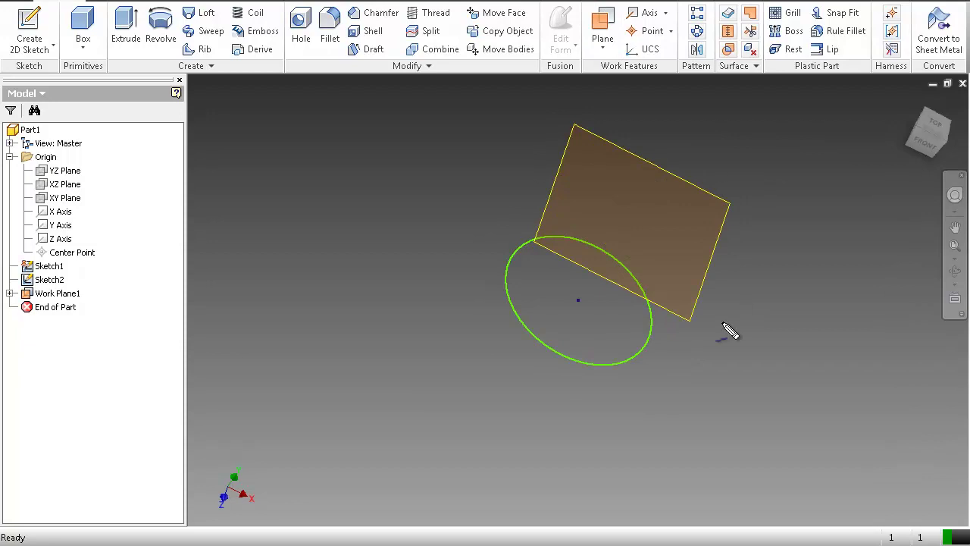
{"action": "mouse_move", "coordinate": [222, 136]}
{"action": "left_mouse_down"}
{"action": "mouse_move", "coordinate": [245, 171]}
{"action": "mouse_move", "coordinate": [214, 177]}
{"action": "mouse_move", "coordinate": [254, 174]}
{"action": "left_mouse_up"}
{"action": "mouse_move", "coordinate": [311, 130]}
{"action": "left_mouse_down"}
{"action": "mouse_move", "coordinate": [295, 174]}
{"action": "mouse_move", "coordinate": [330, 158]}
{"action": "mouse_move", "coordinate": [351, 170]}
{"action": "mouse_move", "coordinate": [426, 175]}
{"action": "mouse_move", "coordinate": [418, 162]}
{"action": "mouse_move", "coordinate": [451, 159]}
{"action": "left_mouse_up"}
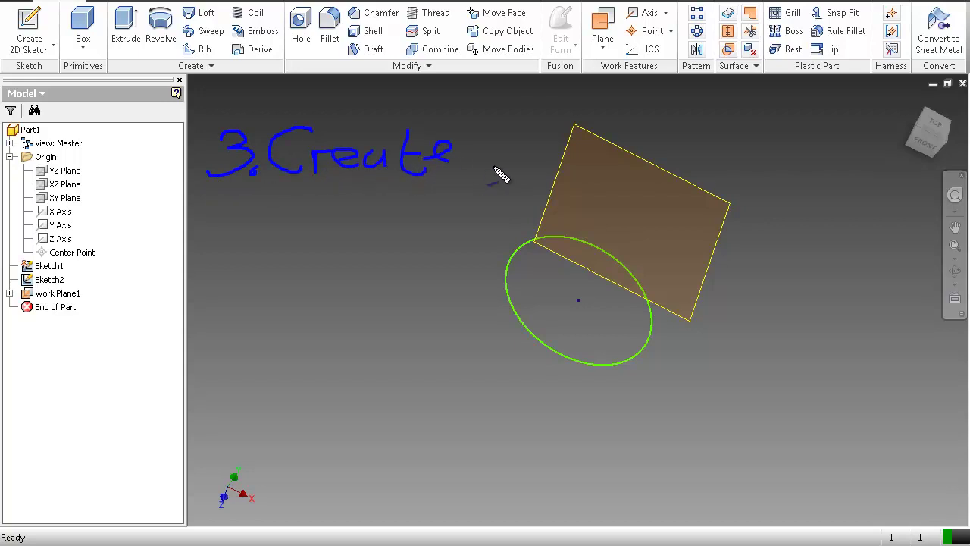
{"action": "left_click_drag", "start_coordinate": [541, 141], "coordinate": [523, 173]}
{"action": "mouse_move", "coordinate": [601, 127]}
{"action": "left_mouse_down"}
{"action": "mouse_move", "coordinate": [574, 150]}
{"action": "mouse_move", "coordinate": [589, 162]}
{"action": "mouse_move", "coordinate": [656, 127]}
{"action": "mouse_move", "coordinate": [665, 173]}
{"action": "mouse_move", "coordinate": [661, 141]}
{"action": "mouse_move", "coordinate": [682, 171]}
{"action": "left_mouse_up"}
{"action": "mouse_move", "coordinate": [711, 130]}
{"action": "left_mouse_down"}
{"action": "mouse_move", "coordinate": [708, 159]}
{"action": "mouse_move", "coordinate": [749, 190]}
{"action": "left_mouse_up"}
{"action": "key", "text": "Escape"}
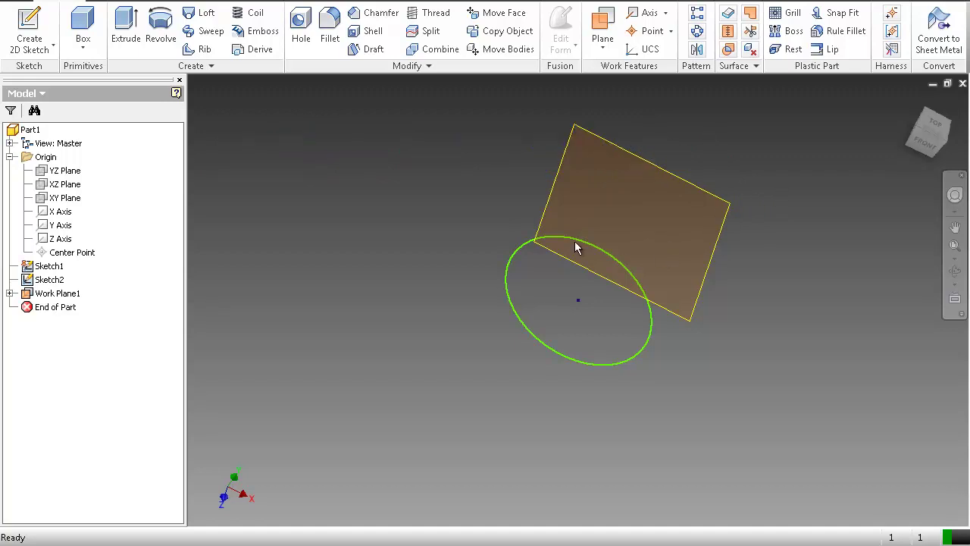
Sketch an inscribed six-sided polygon on the offset work plane, centred on the origin with corners about 5.2 mm out, and finish the sketch.
{"action": "left_click", "coordinate": [28, 30]}
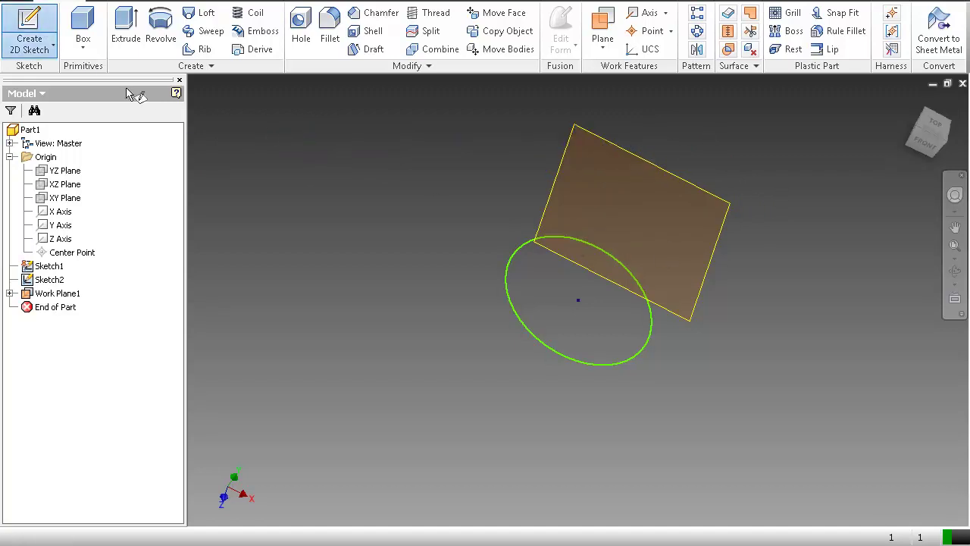
{"action": "left_click", "coordinate": [658, 165]}
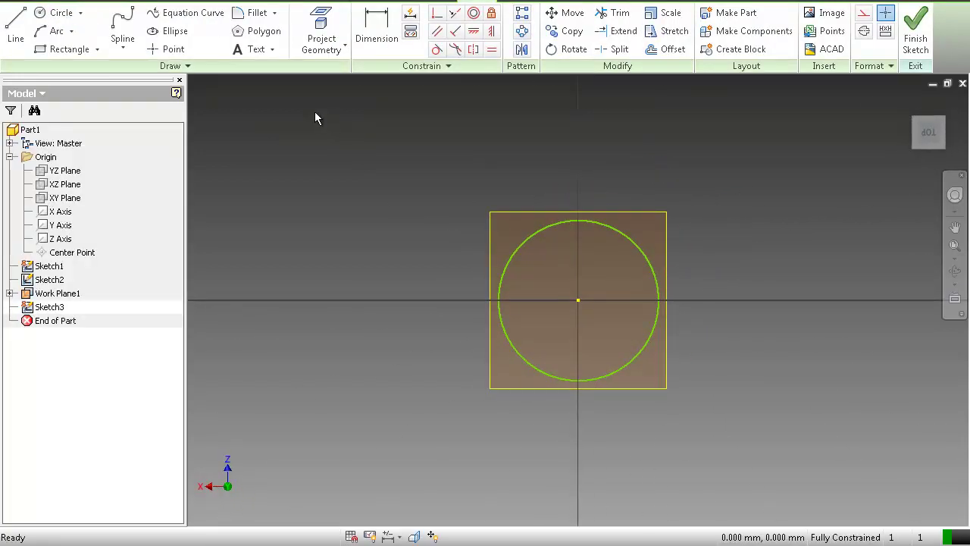
{"action": "left_click", "coordinate": [254, 31]}
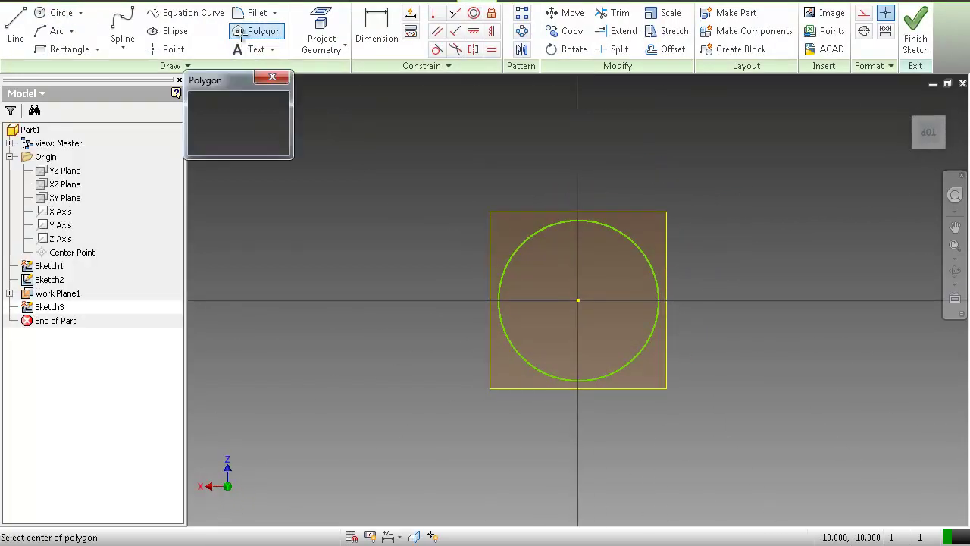
{"action": "left_click", "coordinate": [578, 300]}
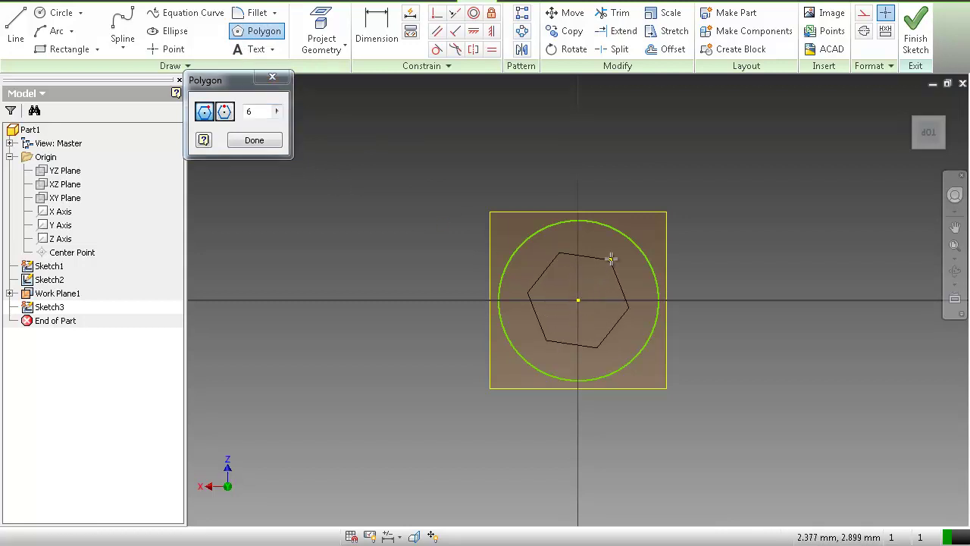
{"action": "left_click", "coordinate": [596, 236]}
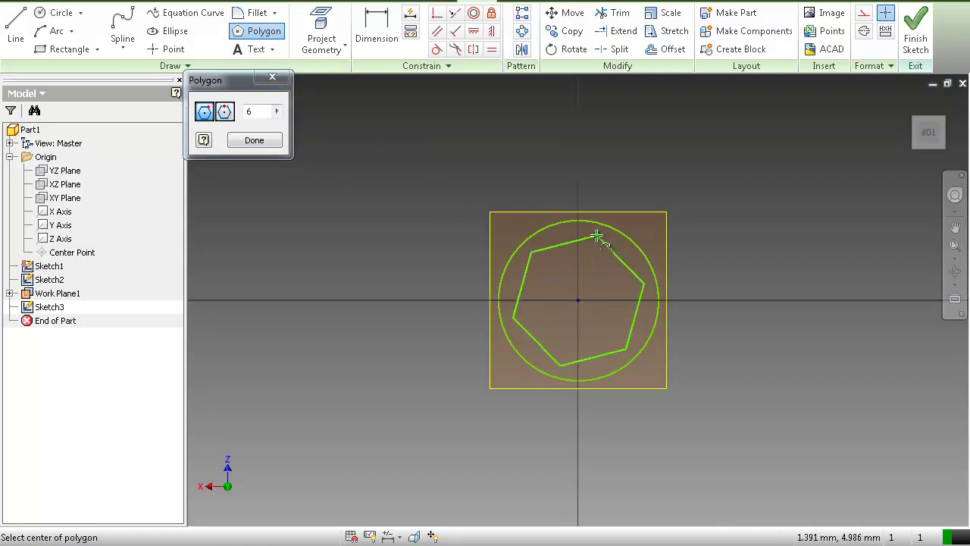
{"action": "left_click", "coordinate": [917, 34]}
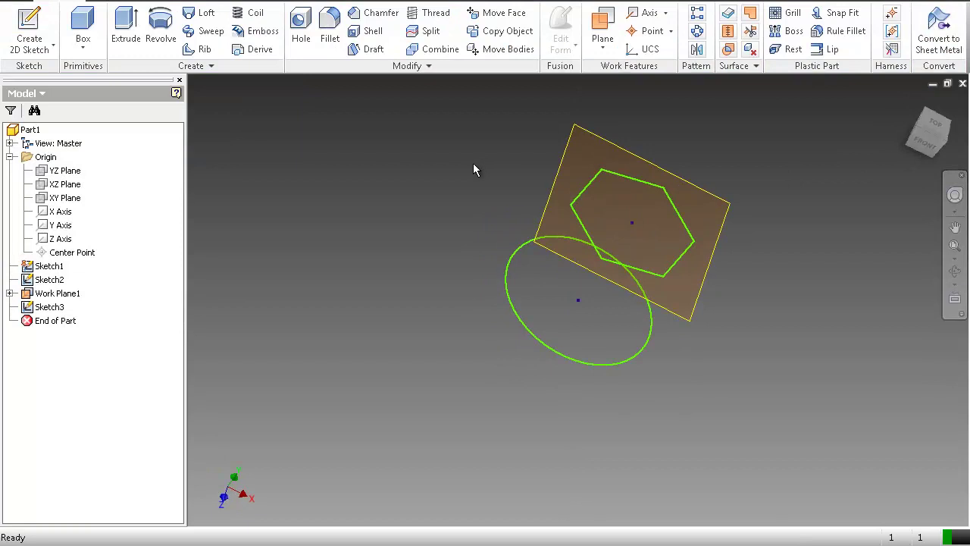
{"action": "mouse_move", "coordinate": [363, 398]}
{"action": "left_mouse_down"}
{"action": "mouse_move", "coordinate": [348, 272]}
{"action": "mouse_move", "coordinate": [293, 158]}
{"action": "mouse_move", "coordinate": [189, 21]}
{"action": "mouse_move", "coordinate": [201, 68]}
{"action": "left_mouse_up"}
{"action": "left_click_drag", "start_coordinate": [196, 16], "coordinate": [259, 33]}
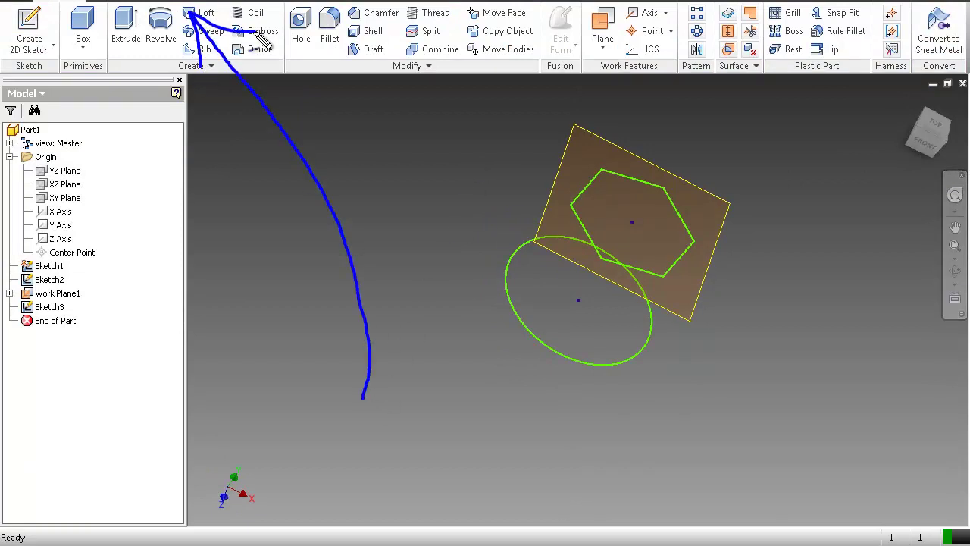
{"action": "mouse_move", "coordinate": [258, 306]}
{"action": "left_mouse_down"}
{"action": "mouse_move", "coordinate": [226, 333]}
{"action": "mouse_move", "coordinate": [263, 335]}
{"action": "mouse_move", "coordinate": [252, 370]}
{"action": "mouse_move", "coordinate": [282, 347]}
{"action": "left_mouse_up"}
{"action": "mouse_move", "coordinate": [316, 296]}
{"action": "left_mouse_down"}
{"action": "mouse_move", "coordinate": [307, 356]}
{"action": "mouse_move", "coordinate": [351, 372]}
{"action": "mouse_move", "coordinate": [366, 342]}
{"action": "left_mouse_up"}
{"action": "left_click_drag", "start_coordinate": [451, 340], "coordinate": [435, 427]}
{"action": "left_click_drag", "start_coordinate": [432, 374], "coordinate": [453, 372]}
{"action": "left_click_drag", "start_coordinate": [480, 340], "coordinate": [510, 395]}
{"action": "left_click_drag", "start_coordinate": [466, 372], "coordinate": [492, 370]}
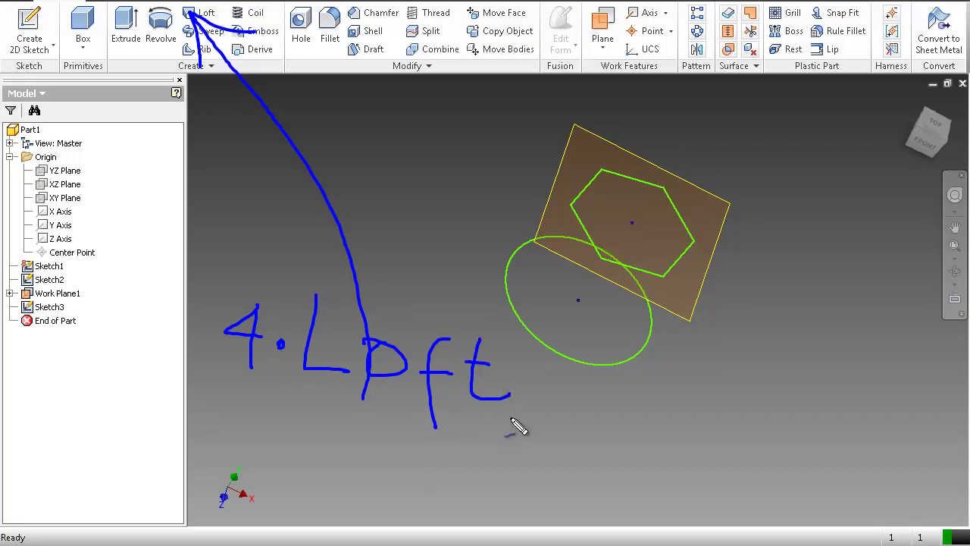
{"action": "key", "text": "Escape"}
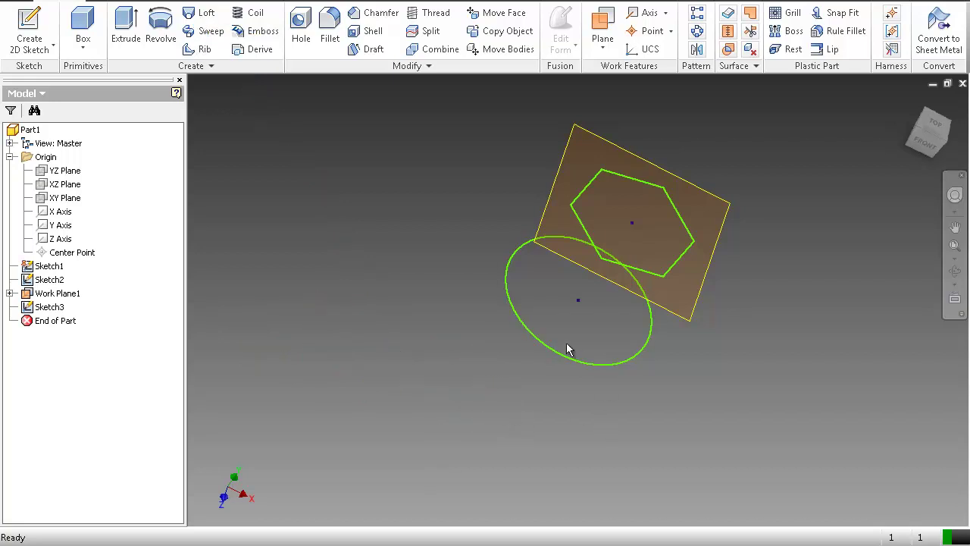
Set up a solid loft with the hexagon on the work plane as first section and the circle on the XZ plane as second.
{"action": "left_click", "coordinate": [198, 21]}
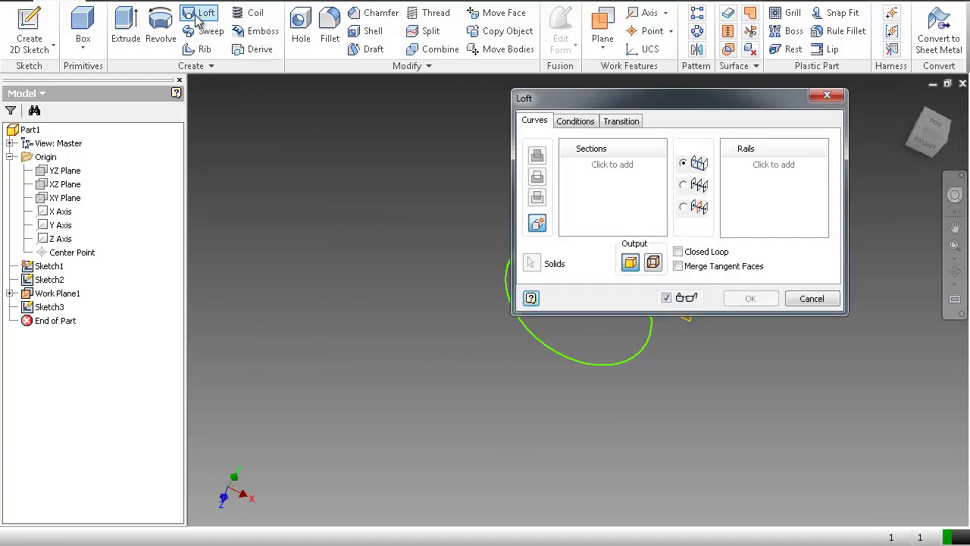
{"action": "left_click_drag", "start_coordinate": [724, 99], "coordinate": [344, 117]}
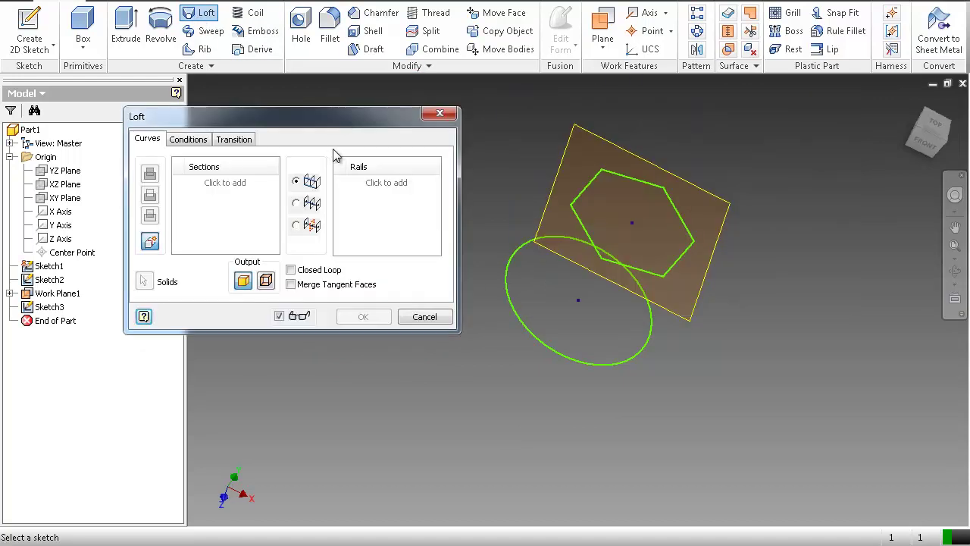
{"action": "mouse_move", "coordinate": [231, 385]}
{"action": "left_mouse_down"}
{"action": "mouse_move", "coordinate": [197, 249]}
{"action": "mouse_move", "coordinate": [214, 190]}
{"action": "mouse_move", "coordinate": [178, 197]}
{"action": "mouse_move", "coordinate": [223, 224]}
{"action": "left_mouse_up"}
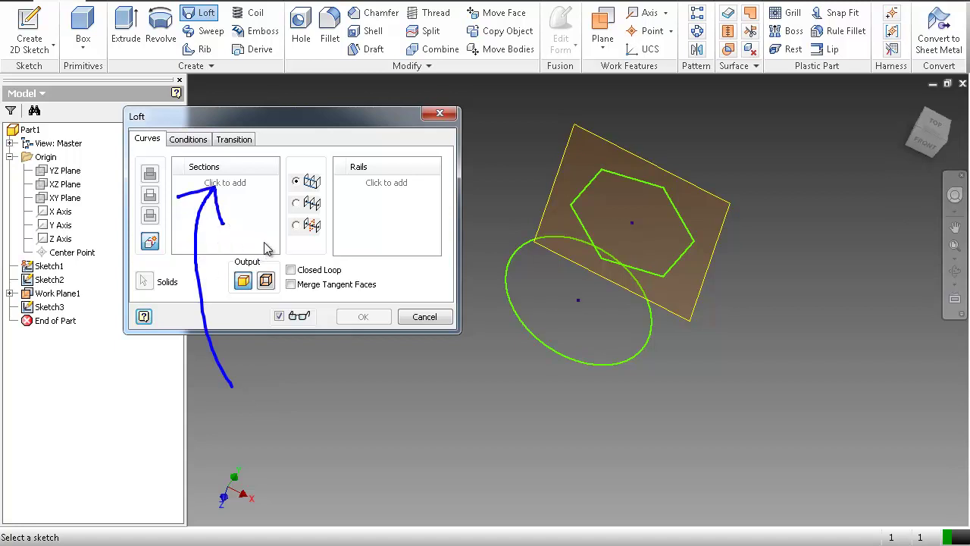
{"action": "key", "text": "Escape"}
{"action": "left_click", "coordinate": [243, 186]}
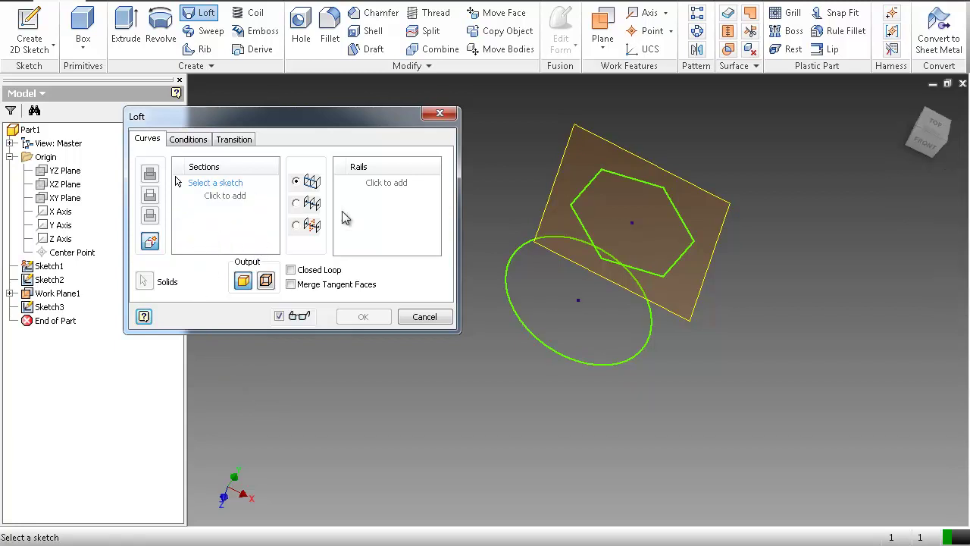
{"action": "left_click", "coordinate": [236, 185]}
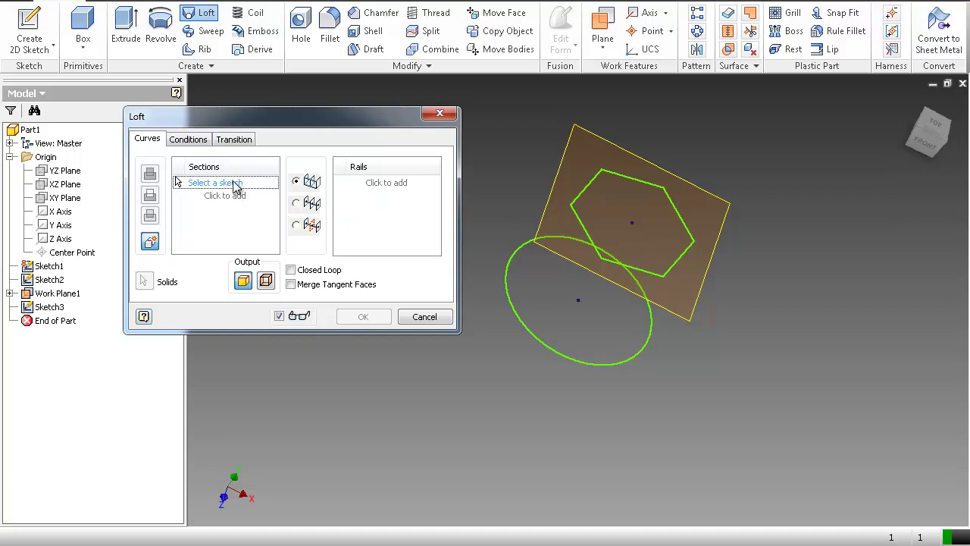
{"action": "left_click", "coordinate": [637, 183]}
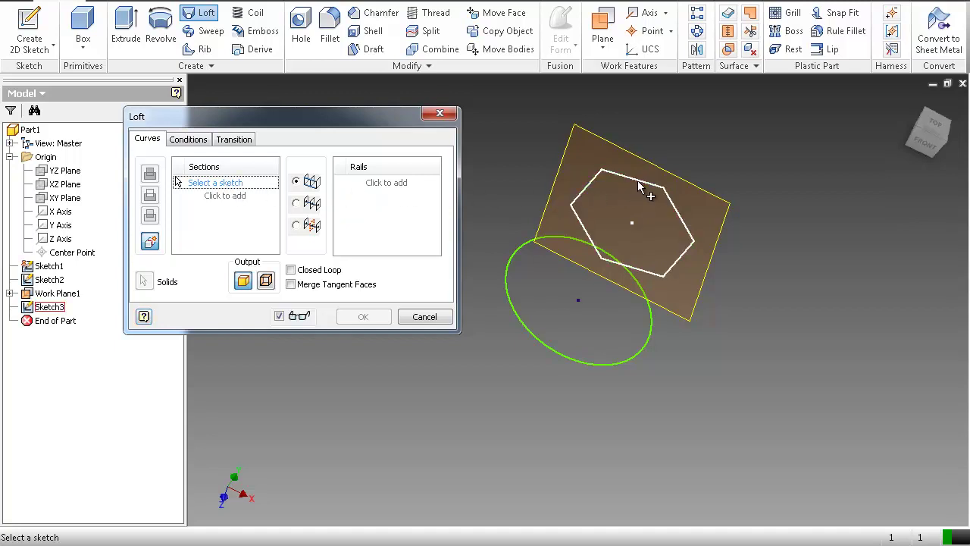
{"action": "left_click", "coordinate": [227, 198]}
{"action": "left_click", "coordinate": [514, 254]}
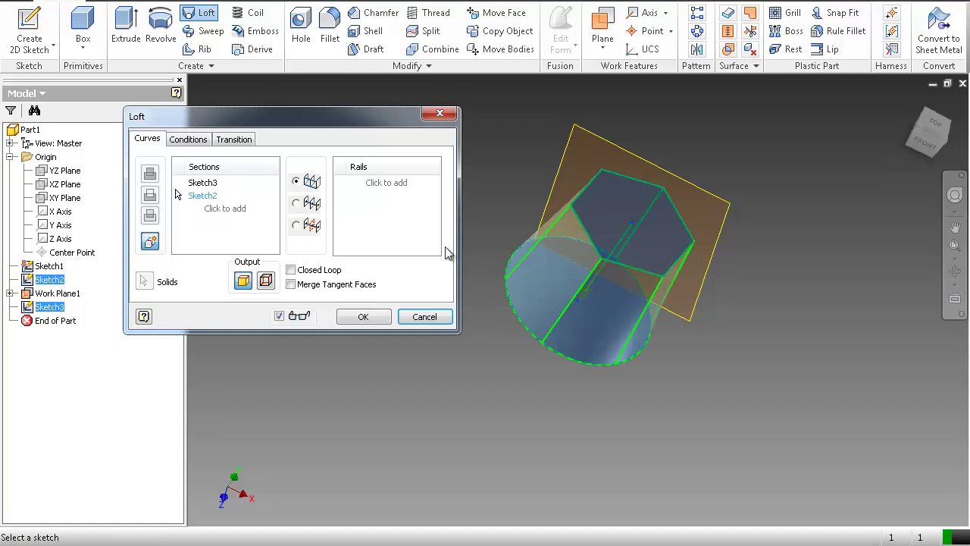
{"action": "mouse_move", "coordinate": [285, 446]}
{"action": "left_mouse_down"}
{"action": "mouse_move", "coordinate": [352, 363]}
{"action": "mouse_move", "coordinate": [359, 332]}
{"action": "mouse_move", "coordinate": [348, 352]}
{"action": "mouse_move", "coordinate": [360, 332]}
{"action": "mouse_move", "coordinate": [377, 358]}
{"action": "left_mouse_up"}
{"action": "mouse_move", "coordinate": [438, 419]}
{"action": "left_mouse_down"}
{"action": "mouse_move", "coordinate": [403, 448]}
{"action": "mouse_move", "coordinate": [425, 417]}
{"action": "mouse_move", "coordinate": [455, 451]}
{"action": "left_mouse_up"}
{"action": "mouse_move", "coordinate": [478, 413]}
{"action": "left_mouse_down"}
{"action": "mouse_move", "coordinate": [450, 428]}
{"action": "mouse_move", "coordinate": [484, 441]}
{"action": "mouse_move", "coordinate": [557, 431]}
{"action": "mouse_move", "coordinate": [522, 450]}
{"action": "left_mouse_up"}
{"action": "mouse_move", "coordinate": [600, 404]}
{"action": "left_mouse_down"}
{"action": "mouse_move", "coordinate": [608, 439]}
{"action": "mouse_move", "coordinate": [606, 425]}
{"action": "mouse_move", "coordinate": [634, 429]}
{"action": "left_mouse_up"}
{"action": "mouse_move", "coordinate": [712, 419]}
{"action": "left_mouse_down"}
{"action": "mouse_move", "coordinate": [678, 424]}
{"action": "mouse_move", "coordinate": [698, 445]}
{"action": "mouse_move", "coordinate": [727, 450]}
{"action": "mouse_move", "coordinate": [711, 433]}
{"action": "mouse_move", "coordinate": [738, 453]}
{"action": "mouse_move", "coordinate": [767, 452]}
{"action": "left_mouse_up"}
{"action": "left_click_drag", "start_coordinate": [830, 414], "coordinate": [798, 482]}
{"action": "mouse_move", "coordinate": [788, 443]}
{"action": "left_mouse_down"}
{"action": "mouse_move", "coordinate": [831, 440]}
{"action": "mouse_move", "coordinate": [832, 454]}
{"action": "mouse_move", "coordinate": [877, 443]}
{"action": "mouse_move", "coordinate": [881, 461]}
{"action": "mouse_move", "coordinate": [884, 436]}
{"action": "mouse_move", "coordinate": [926, 457]}
{"action": "left_mouse_up"}
{"action": "key", "text": "Escape"}
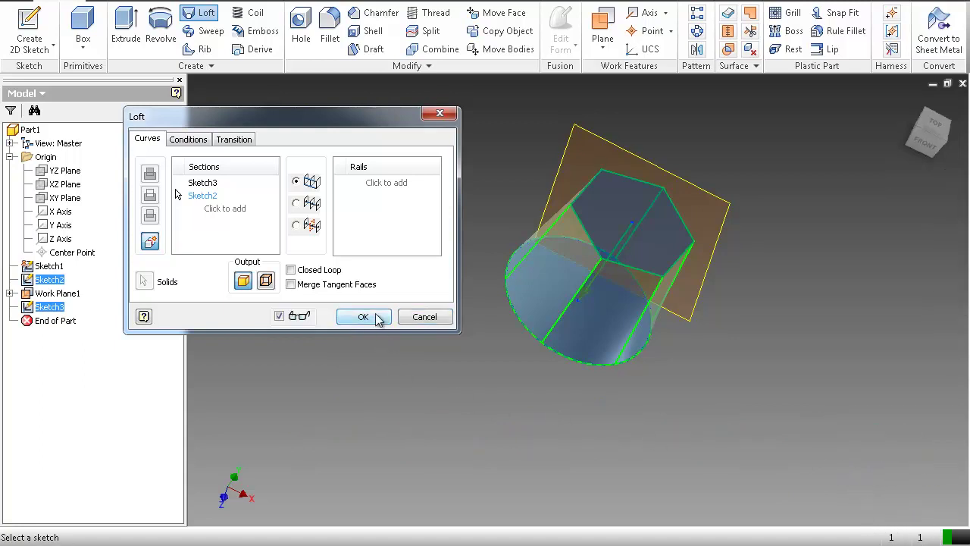
Create the solid loft between the hexagon and circle sections and inspect the body from its circular base.
{"action": "left_click", "coordinate": [366, 317]}
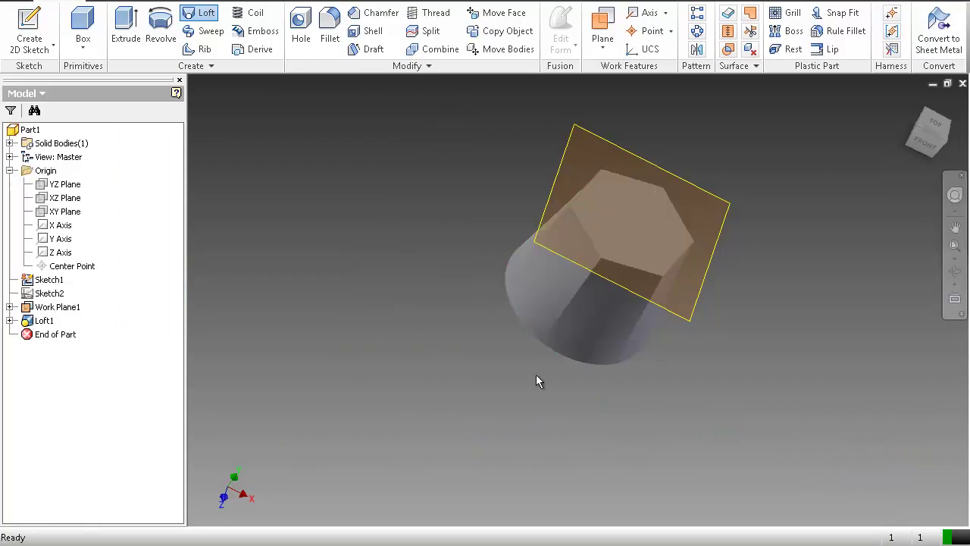
{"action": "left_click", "coordinate": [955, 272]}
{"action": "left_click_drag", "start_coordinate": [769, 318], "coordinate": [498, 335]}
{"action": "scroll", "coordinate": [557, 285], "scroll_direction": "down", "scroll_amount": 2}
{"action": "scroll", "coordinate": [557, 286], "scroll_direction": "up", "scroll_amount": 4}
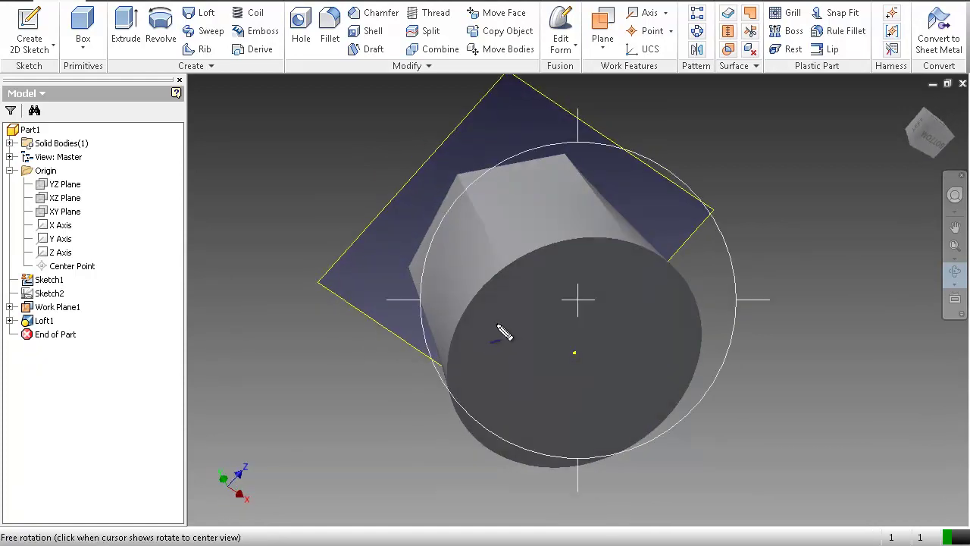
{"action": "mouse_move", "coordinate": [300, 156]}
{"action": "left_mouse_down"}
{"action": "mouse_move", "coordinate": [345, 175]}
{"action": "mouse_move", "coordinate": [305, 217]}
{"action": "mouse_move", "coordinate": [365, 148]}
{"action": "left_mouse_up"}
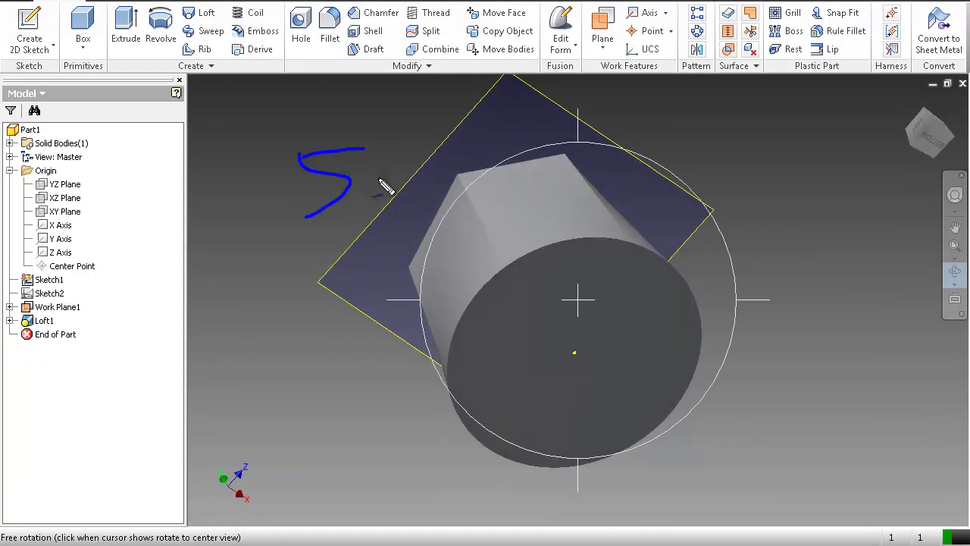
{"action": "left_click_drag", "start_coordinate": [461, 140], "coordinate": [467, 225]}
{"action": "mouse_move", "coordinate": [595, 184]}
{"action": "left_mouse_down"}
{"action": "mouse_move", "coordinate": [601, 247]}
{"action": "mouse_move", "coordinate": [601, 199]}
{"action": "left_mouse_up"}
{"action": "mouse_move", "coordinate": [661, 200]}
{"action": "left_mouse_down"}
{"action": "mouse_move", "coordinate": [712, 241]}
{"action": "mouse_move", "coordinate": [801, 210]}
{"action": "mouse_move", "coordinate": [868, 247]}
{"action": "left_mouse_up"}
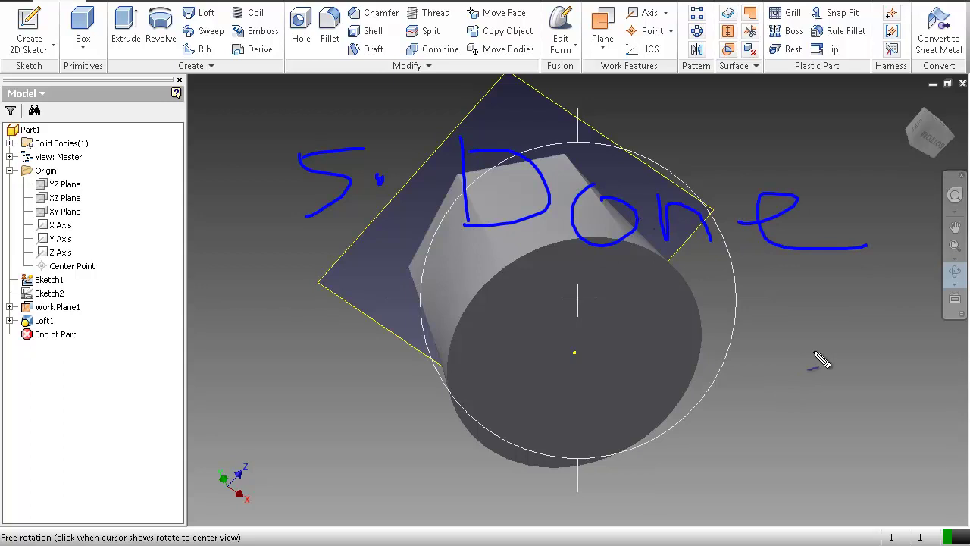
{"action": "key", "text": "Escape"}
{"action": "left_click", "coordinate": [954, 273]}
{"action": "left_click", "coordinate": [635, 314]}
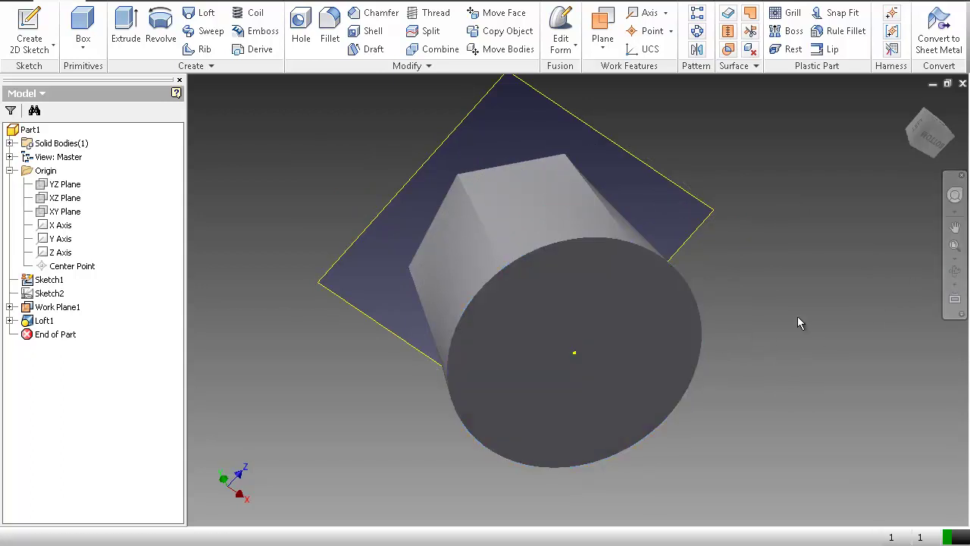
{"action": "left_click", "coordinate": [955, 272]}
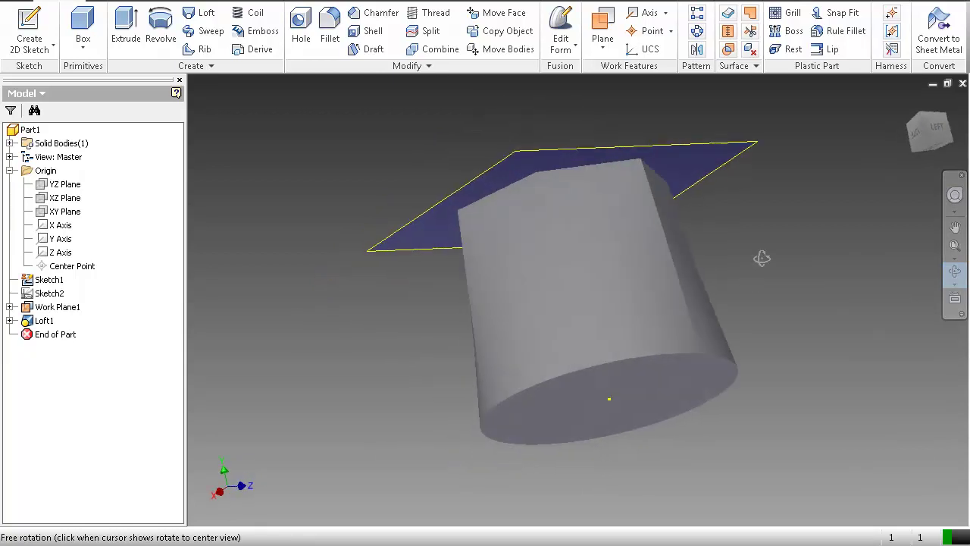